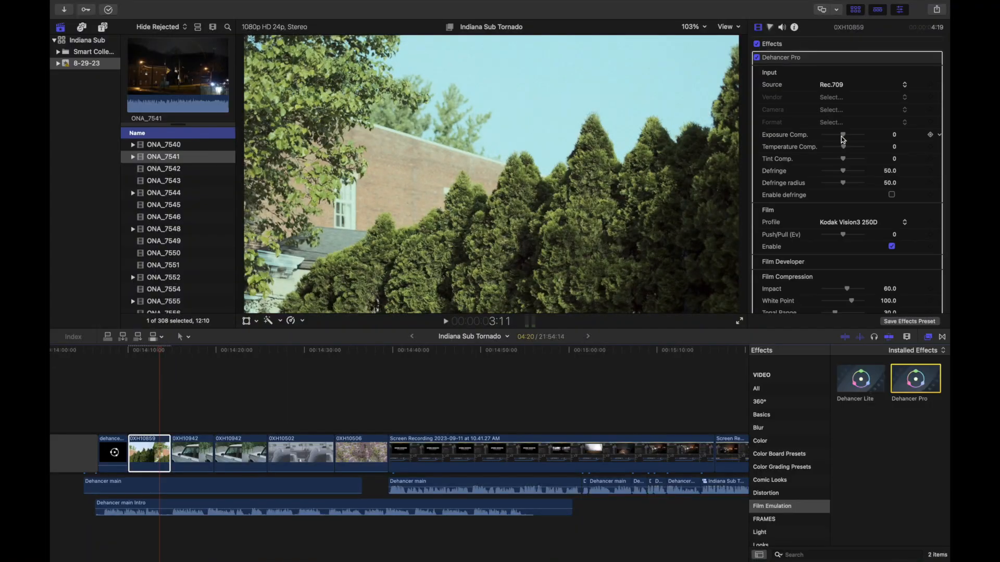
Step: Browse the film profiles available in the Dehancer Pro effect on the hedge clip
scroll(842, 140, down, 1)
scroll(843, 140, down, 3)
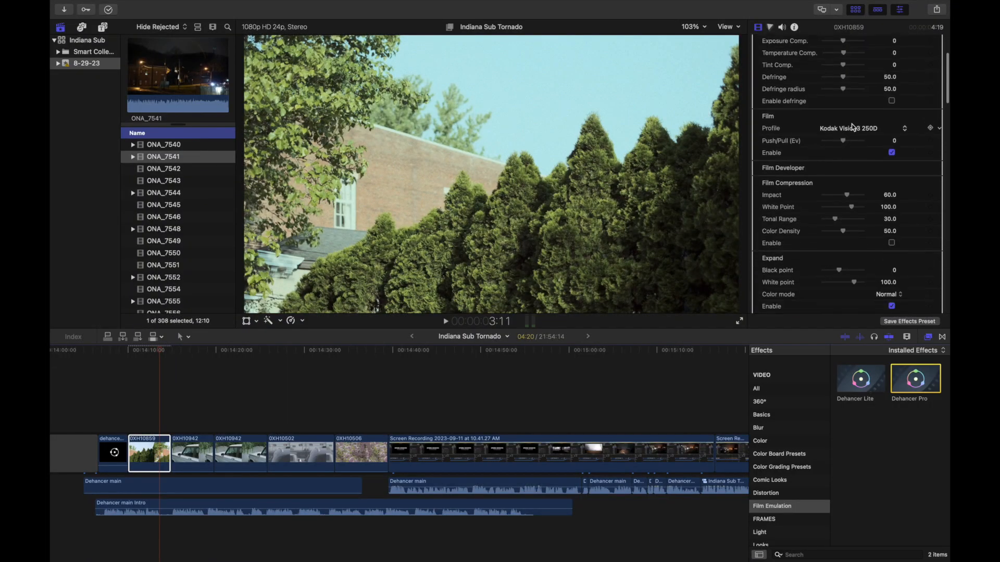
click(852, 128)
scroll(853, 132, up, 10)
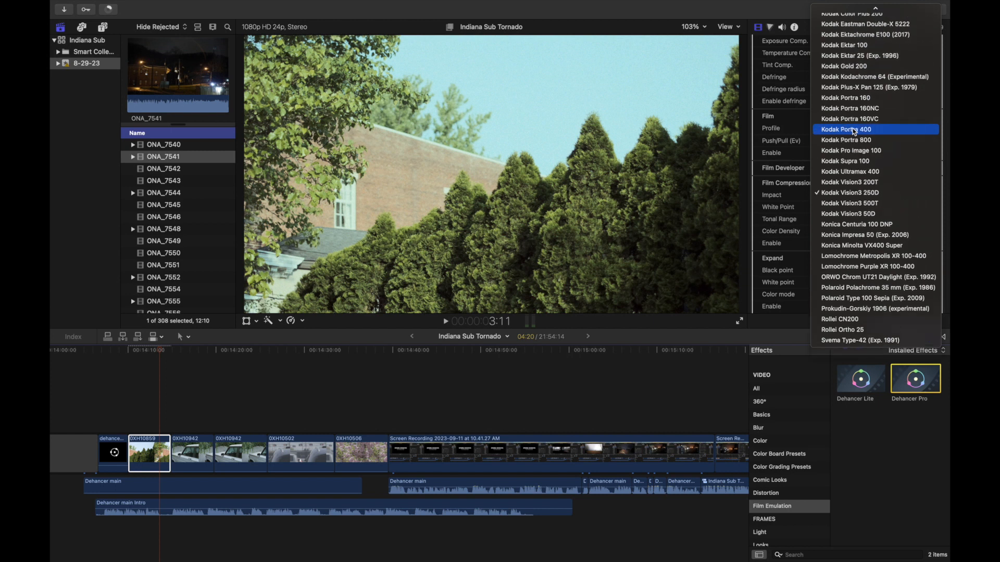
scroll(856, 133, down, 1)
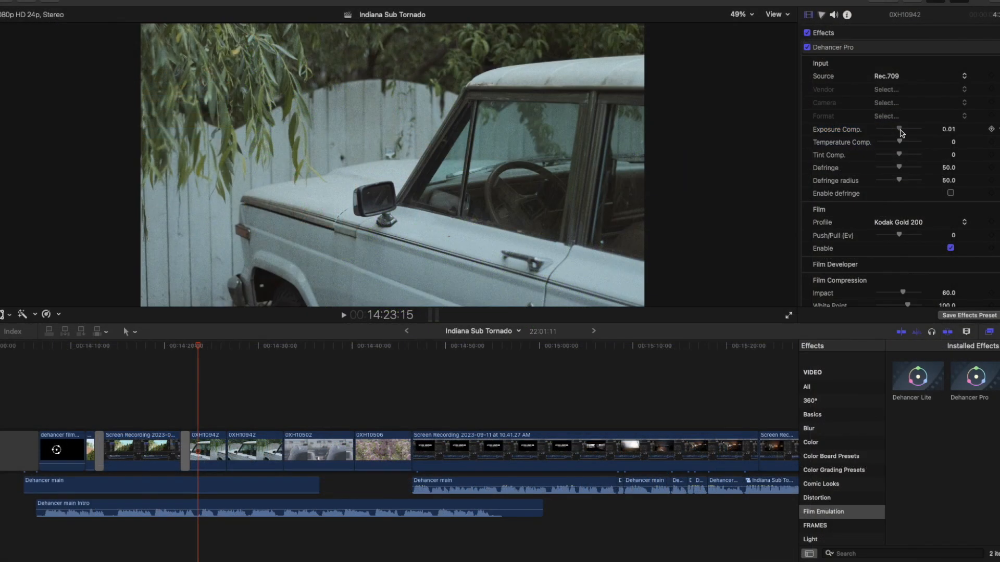
Step: Tune the parked truck clip's exposure compensation and film grain amount, with the grain size set to 5
drag(901, 133, 910, 133)
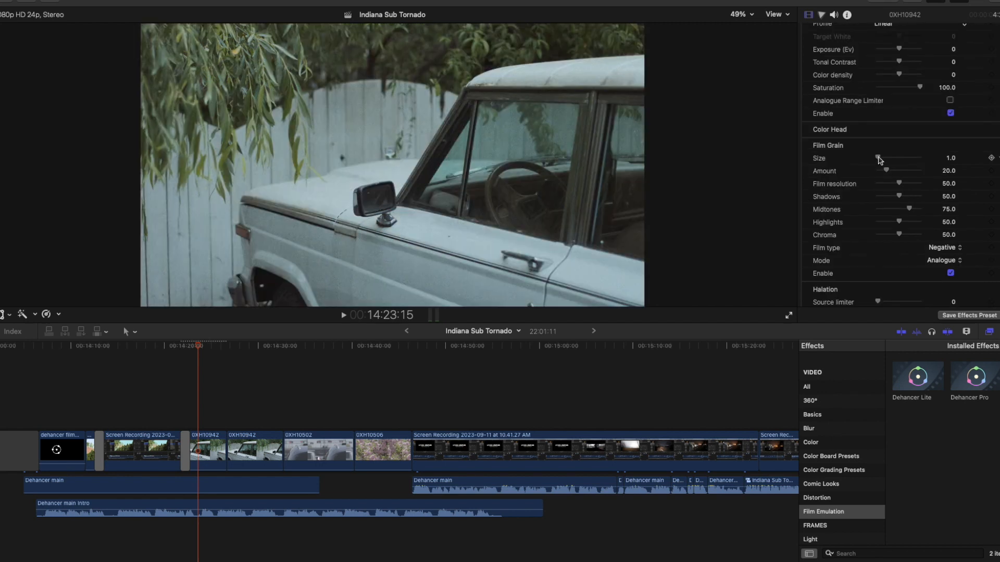
drag(878, 158, 886, 157)
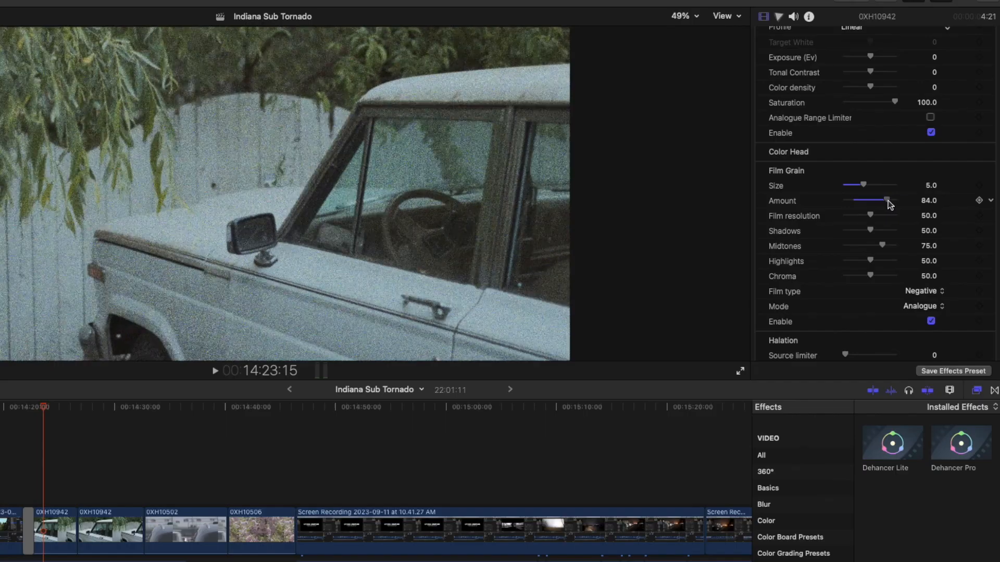
drag(887, 201, 863, 203)
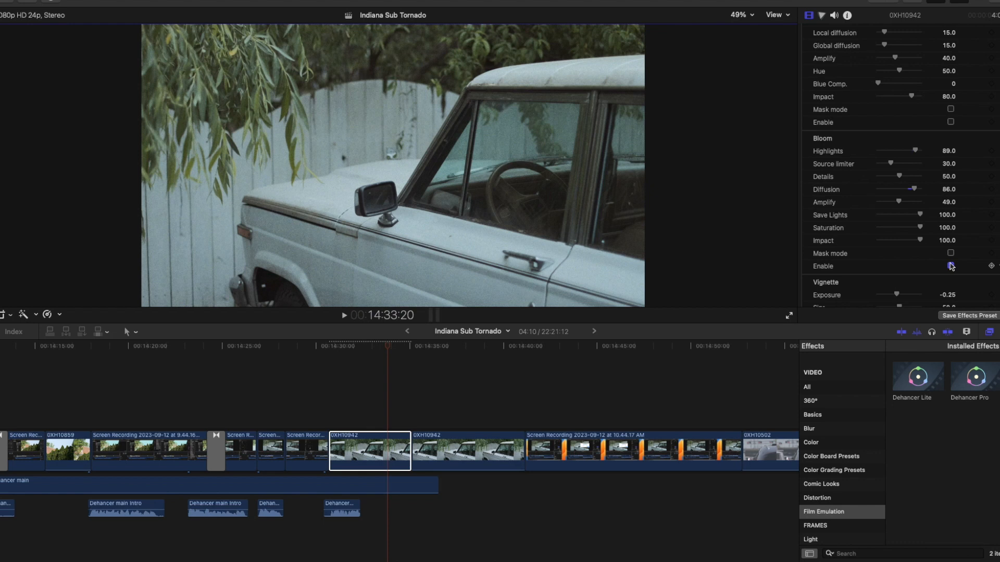
Step: Enable Bloom on the truck clip and raise the bloom's Amplify to about 100
click(951, 267)
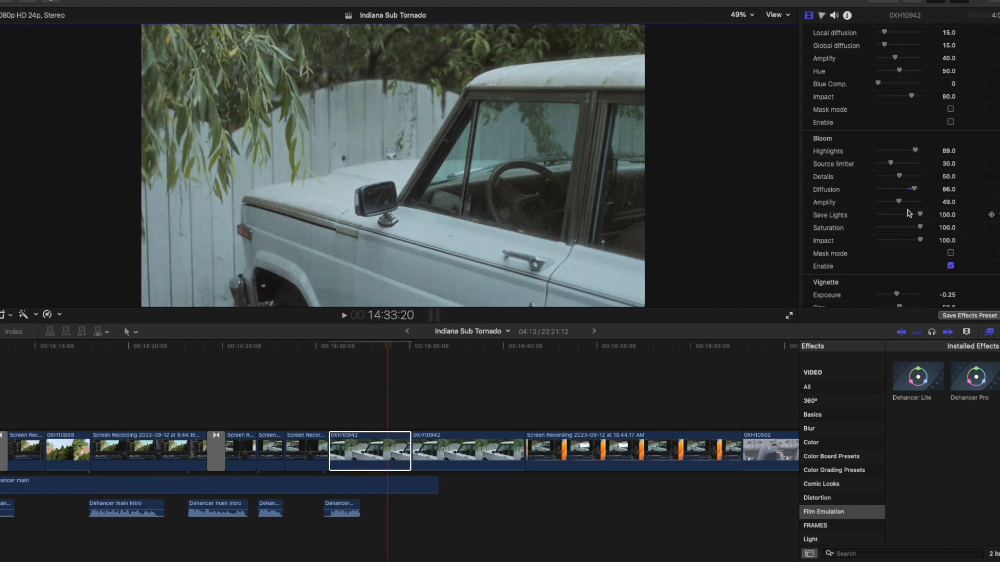
drag(898, 202, 924, 206)
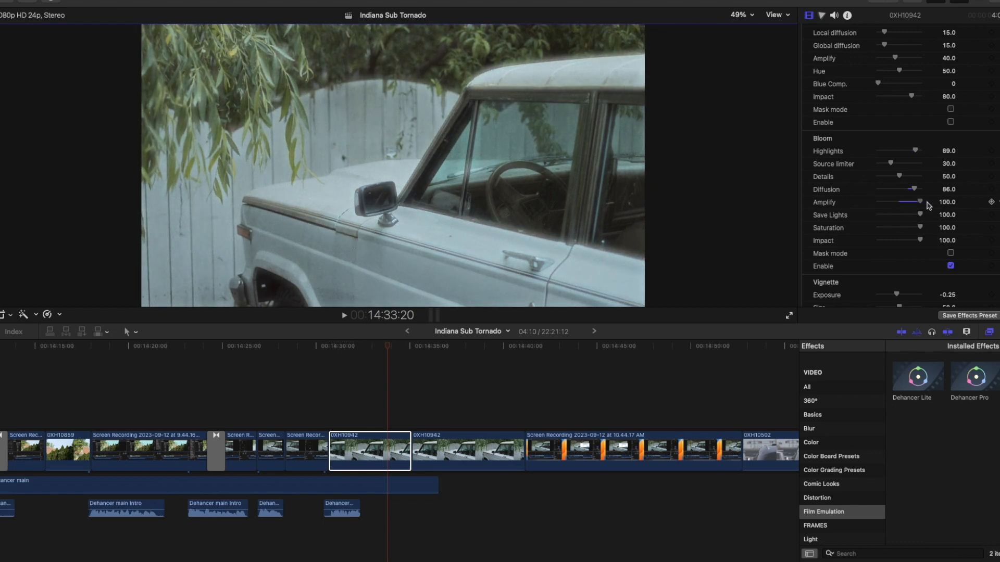
key(super+equal)
mouse_move(919, 204)
mouse_down()
mouse_move(888, 204)
mouse_move(916, 207)
mouse_up()
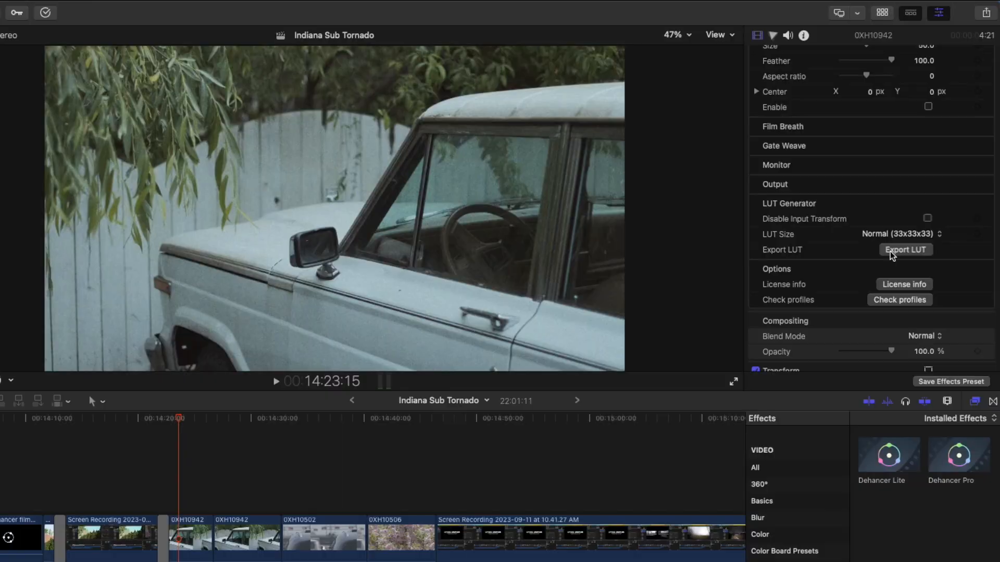
Step: Export the current truck clip look as a LUT file to the Desktop, keeping the suggested file name
click(891, 253)
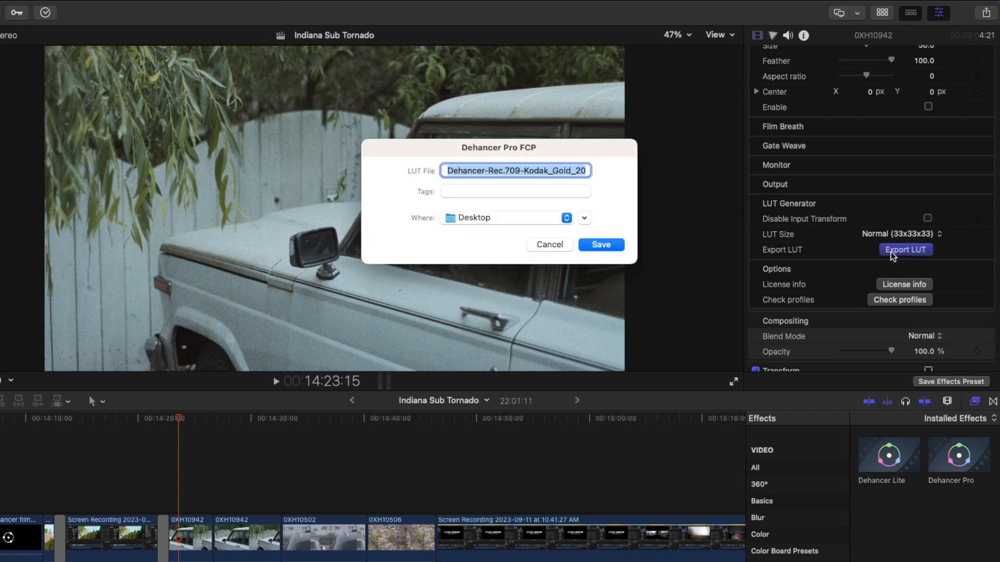
click(521, 219)
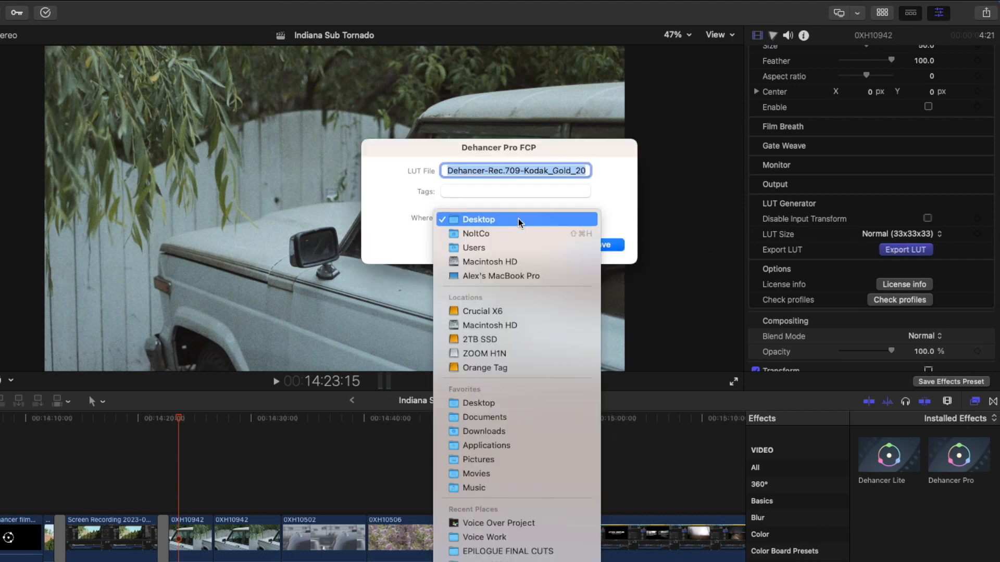
click(518, 221)
click(593, 244)
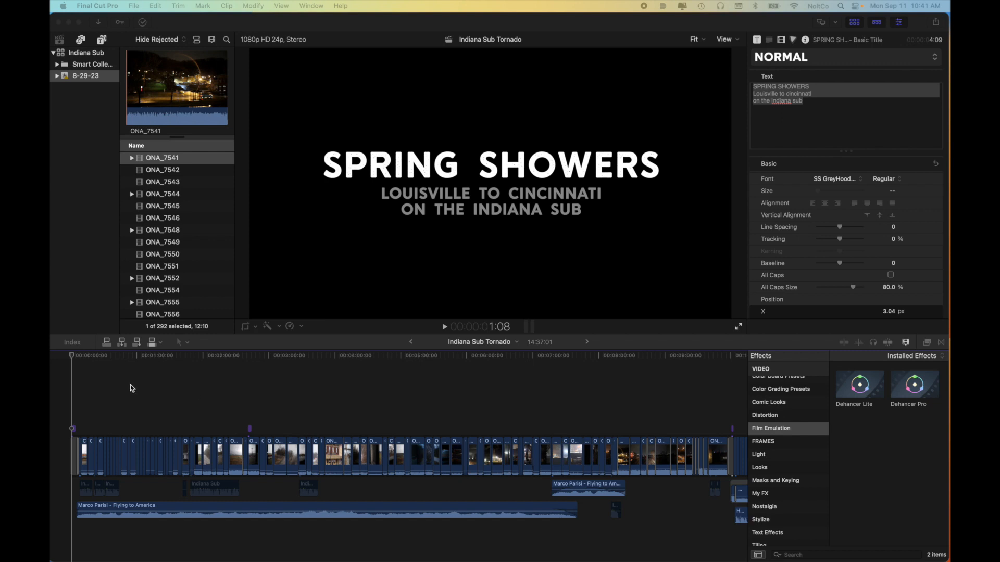
Step: Apply the Dehancer Pro effect to the ONA_7498 night rail yard clip in the timeline
click(108, 357)
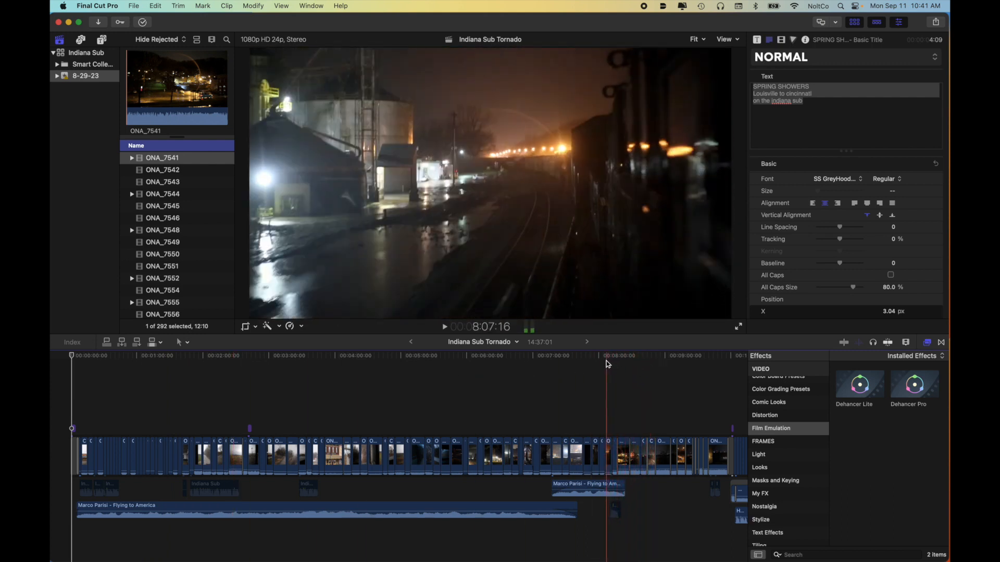
click(606, 361)
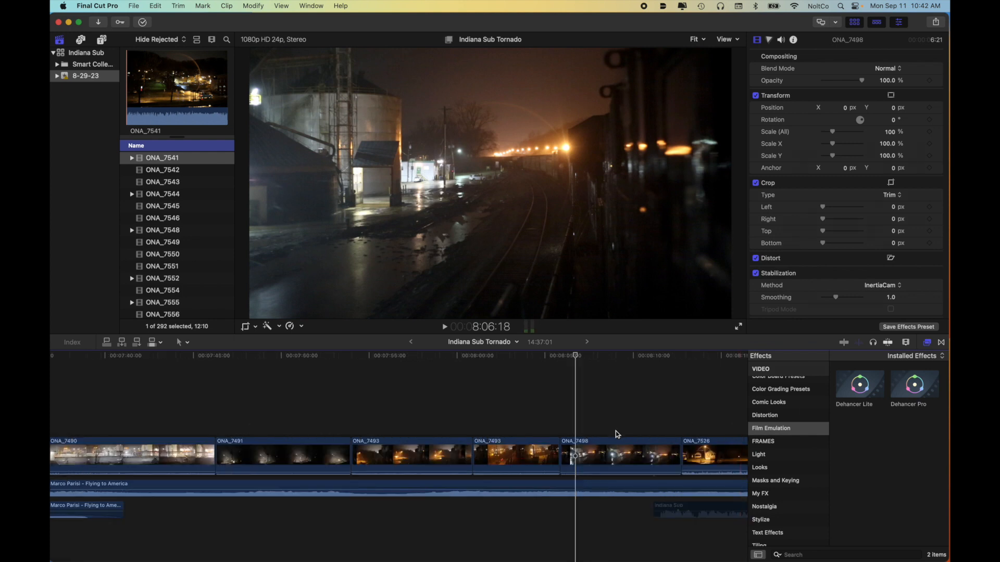
click(576, 450)
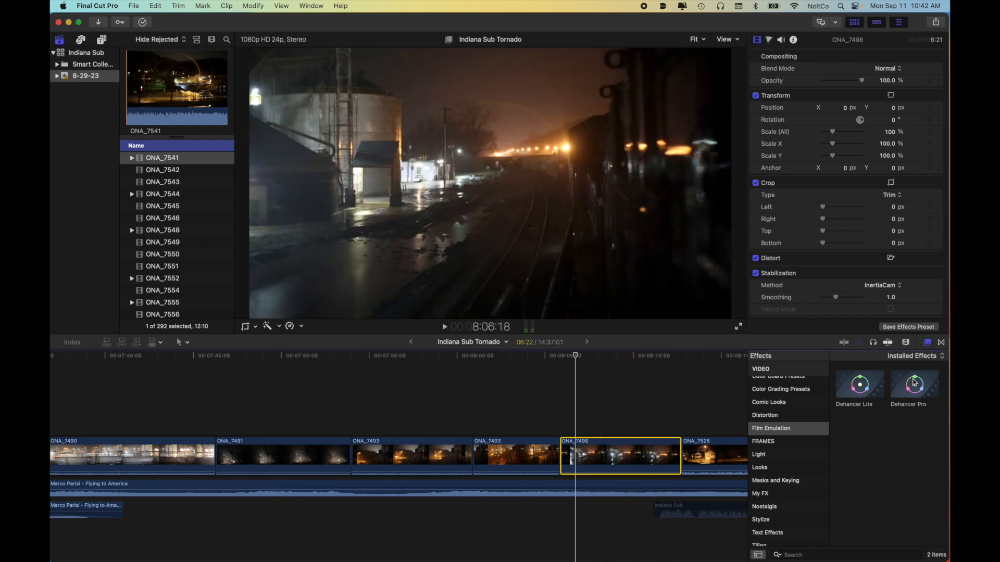
drag(859, 385, 601, 449)
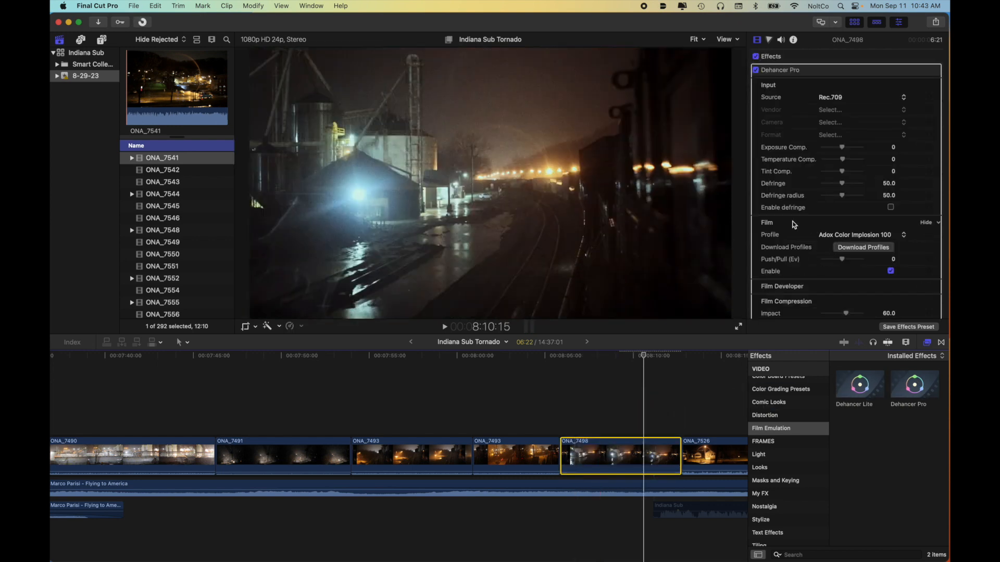
Step: Look through the film profiles and set the ONA_7498 clip's profile to Fujichrome Velvia 100
click(850, 235)
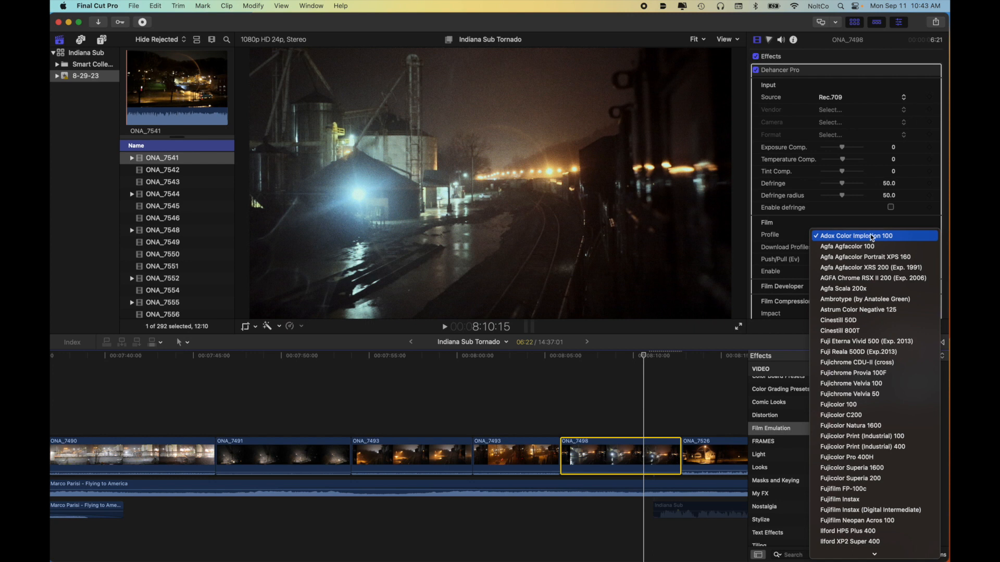
scroll(855, 266, down, 5)
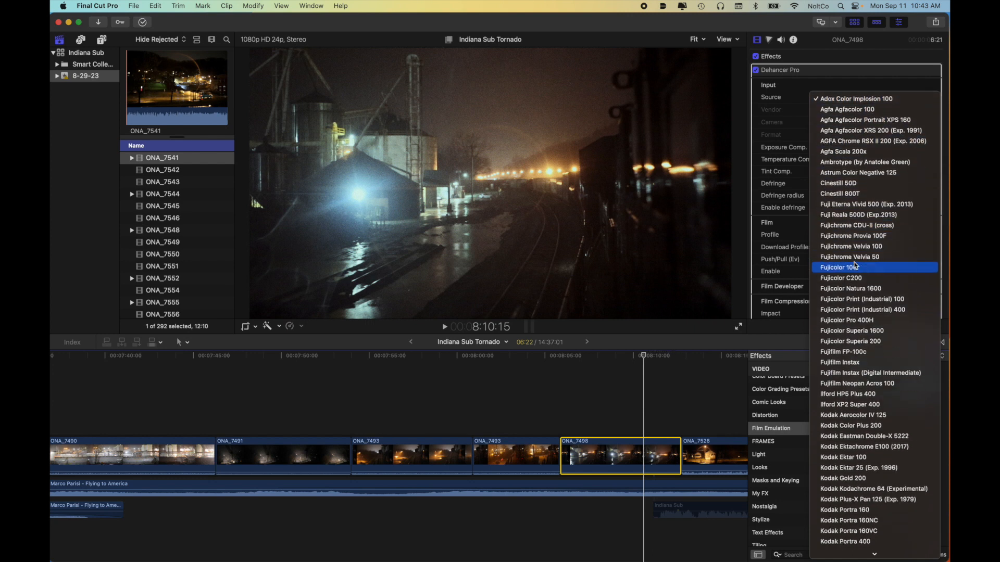
scroll(841, 267, down, 5)
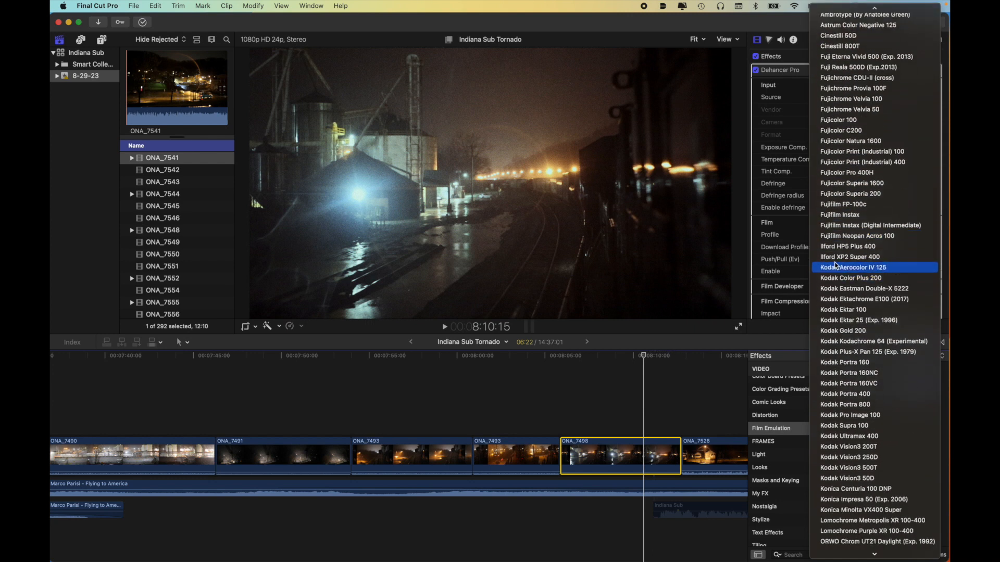
scroll(842, 367, down, 5)
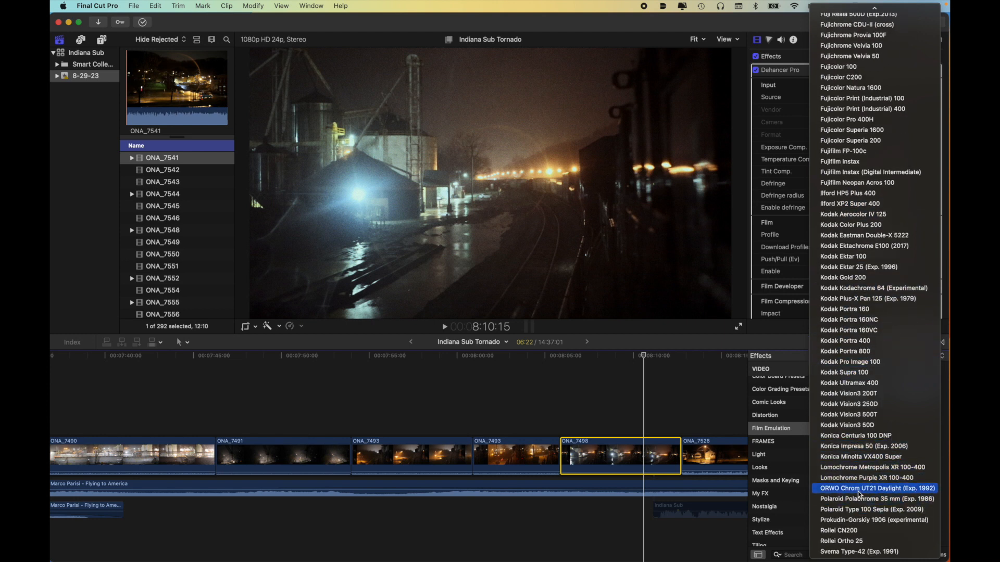
scroll(859, 493, up, 5)
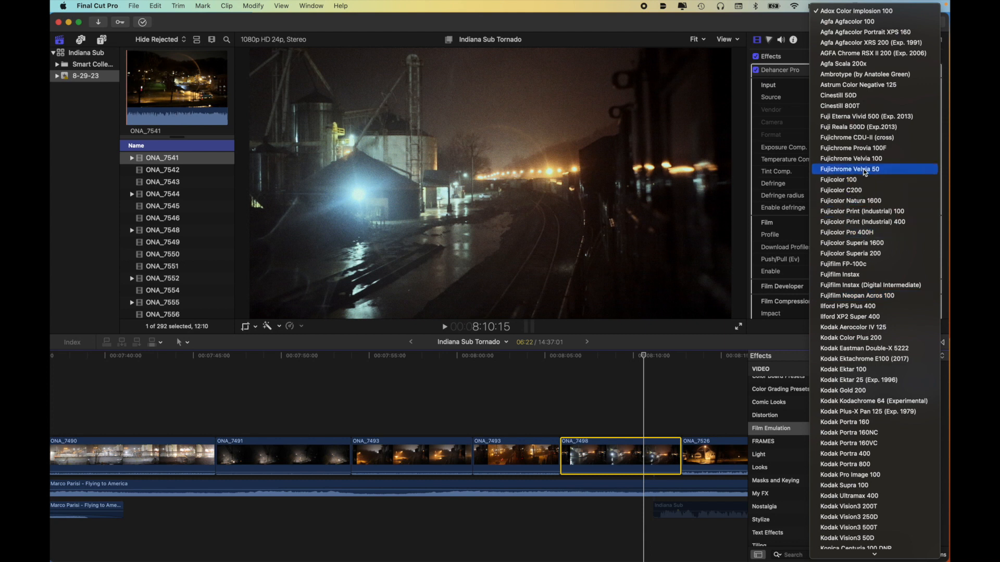
click(833, 161)
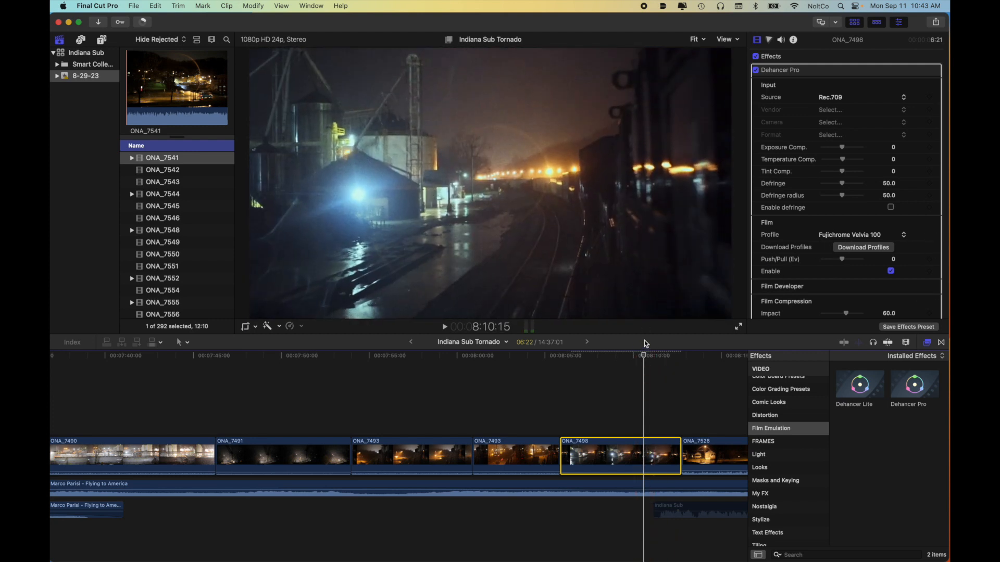
Step: Examine the Dehancer Pro film grain, halation and bloom settings on the ONA_7498 clip
scroll(848, 192, down, 6)
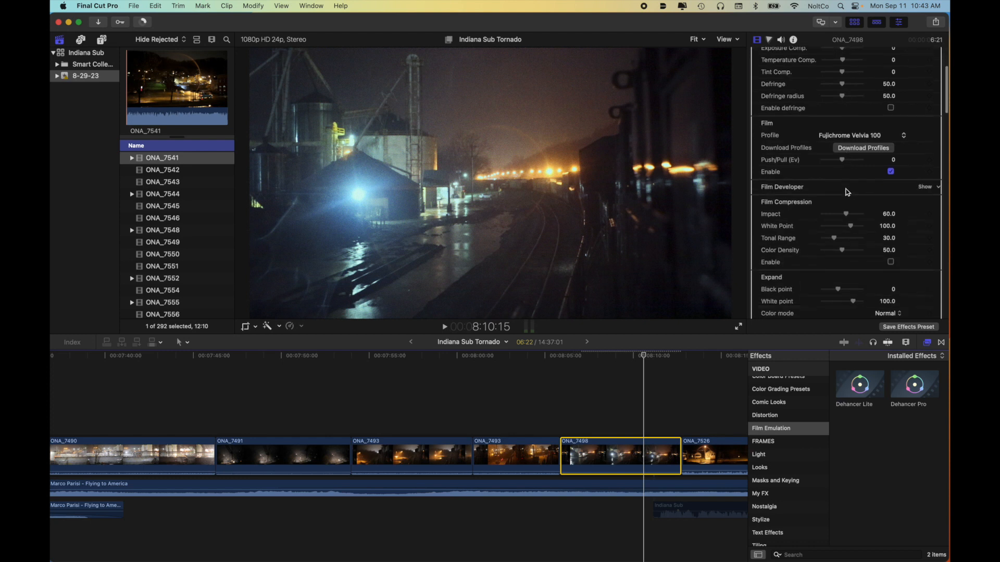
scroll(783, 187, down, 10)
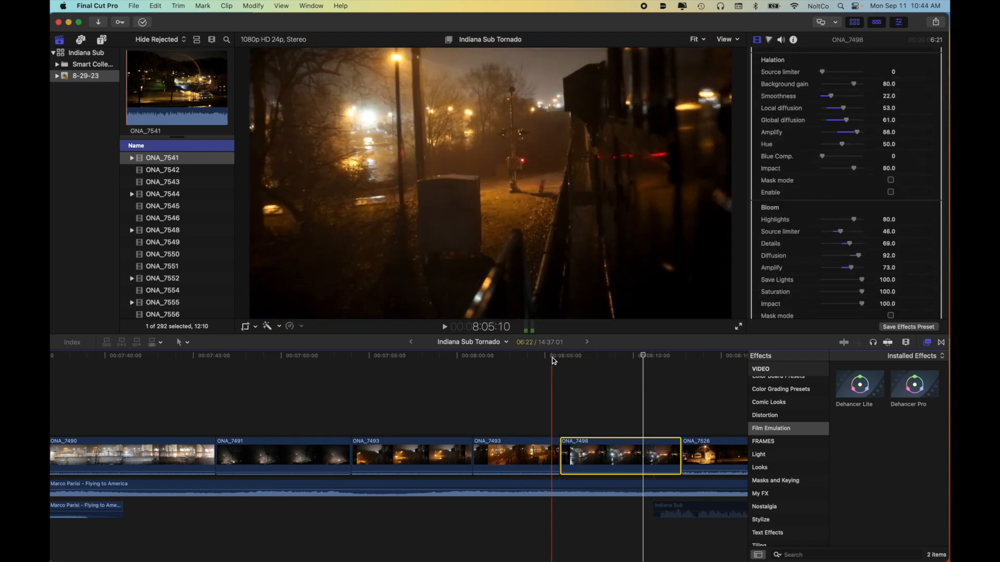
key(space)
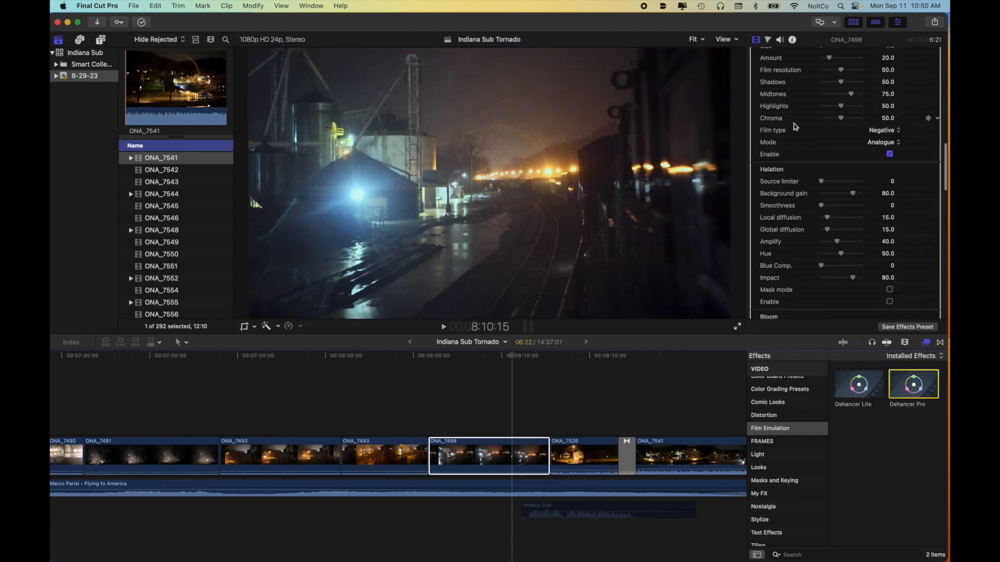
scroll(794, 126, down, 3)
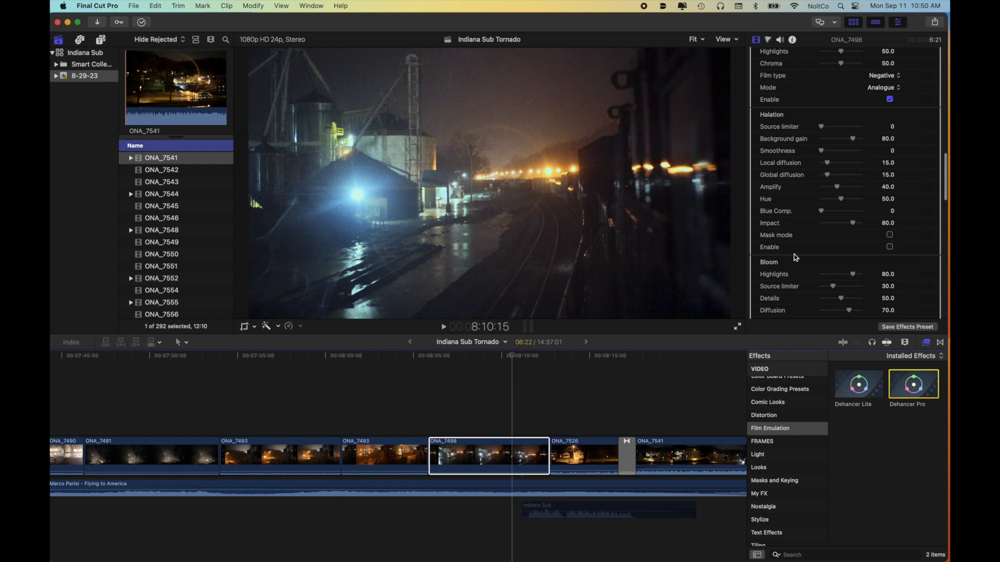
scroll(795, 257, down, 3)
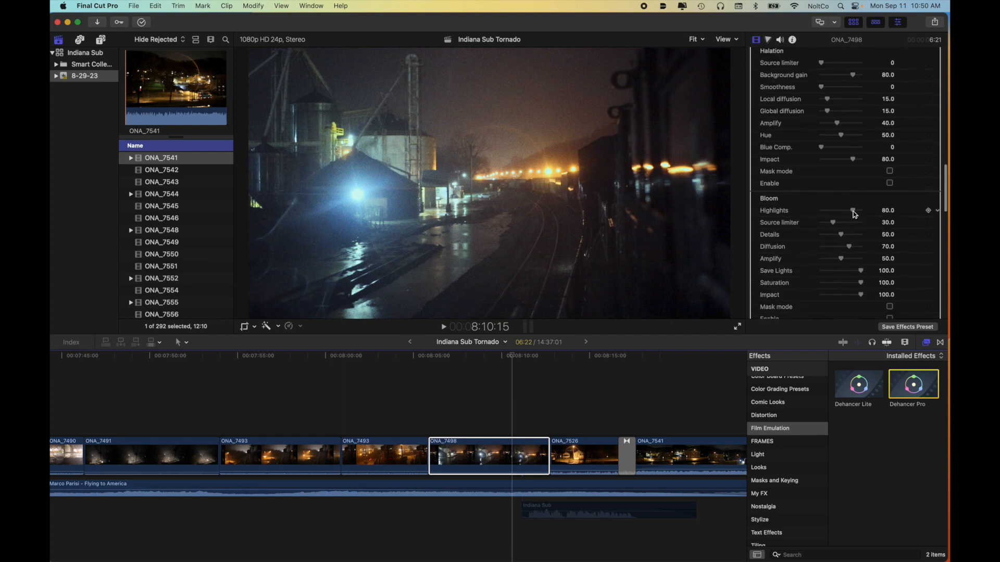
scroll(823, 157, up, 1)
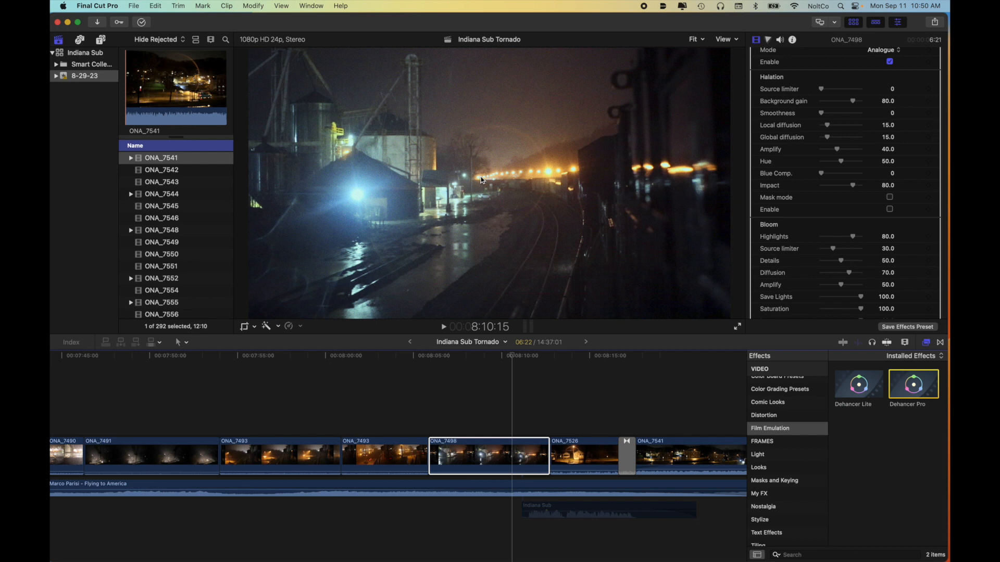
Step: Try the Kodak Color Plus 200 and Fujicolor Pro 400H film profiles on the ONA_7498 clip
scroll(850, 122, down, 10)
click(850, 121)
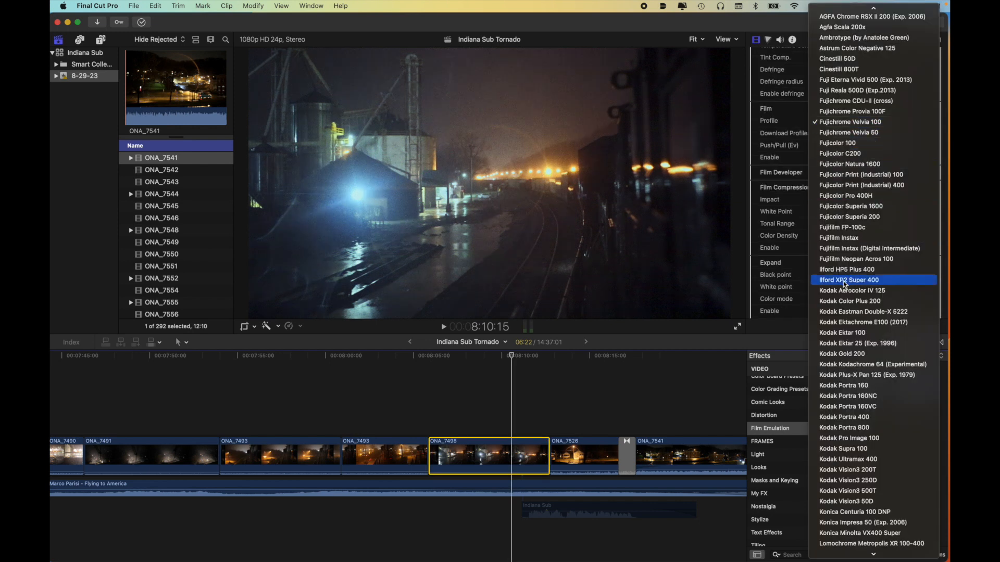
click(844, 302)
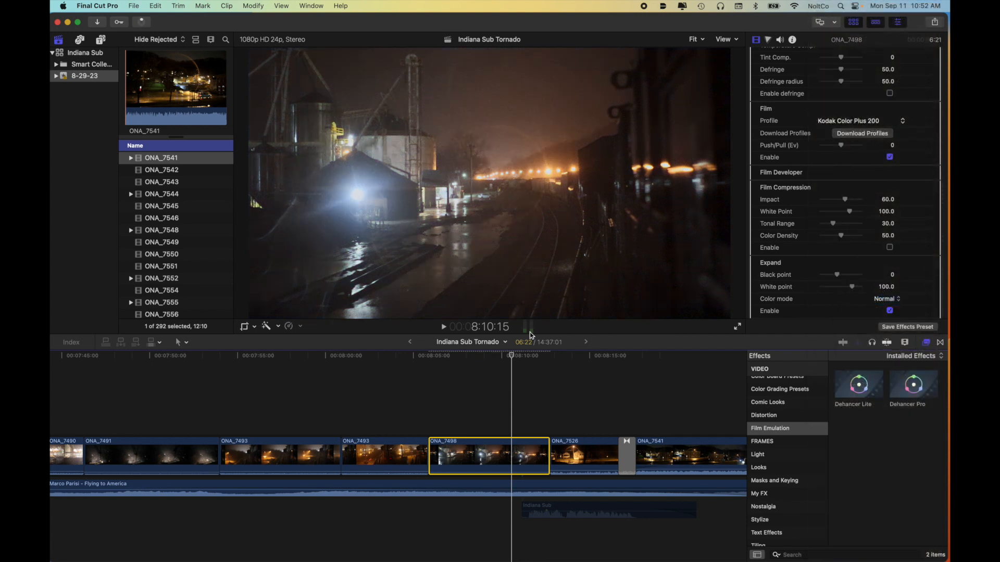
click(857, 125)
scroll(858, 126, up, 5)
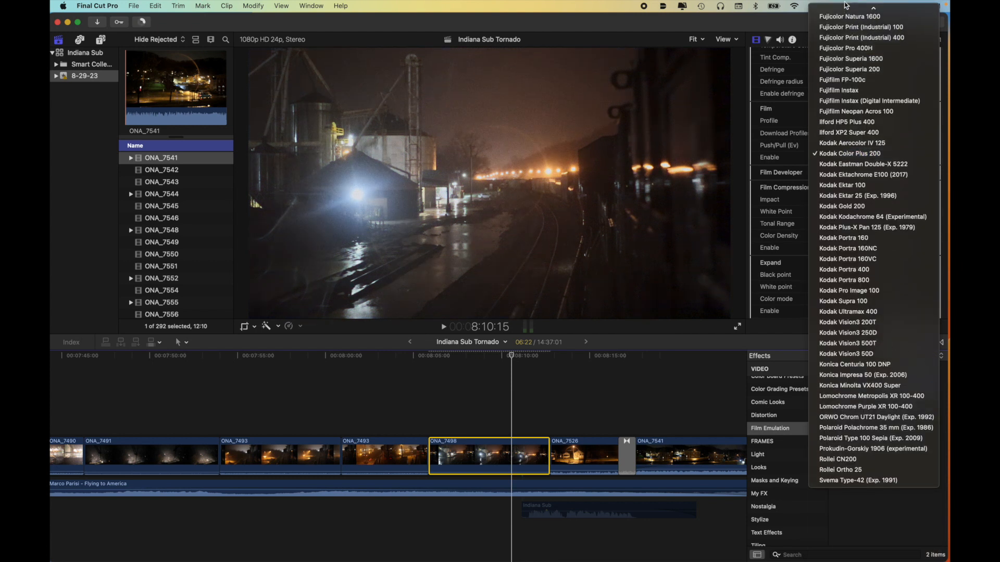
click(864, 126)
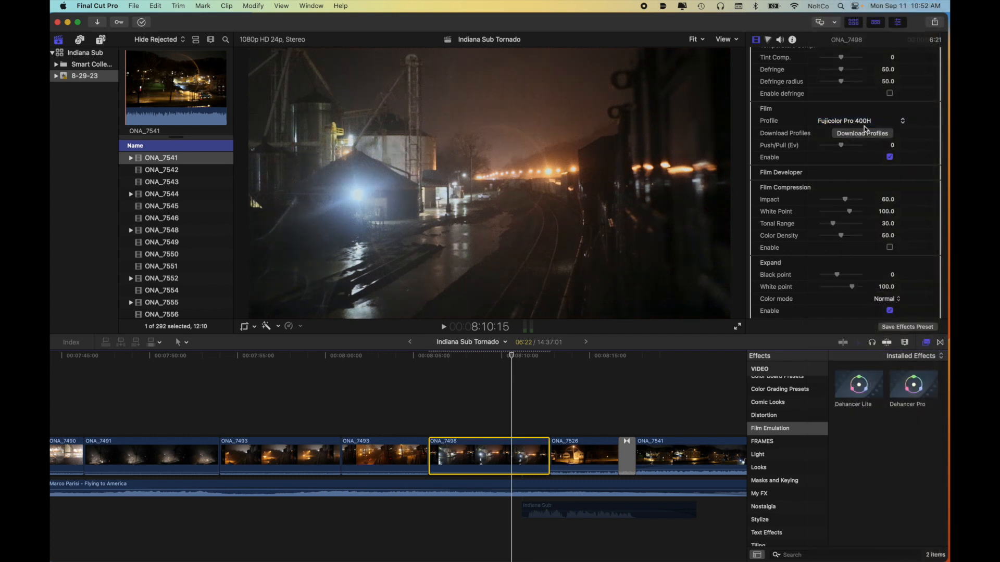
Step: Set the film profile back to Fujichrome Velvia 100 and place the playhead at about 8:09:01 within the clip
click(864, 126)
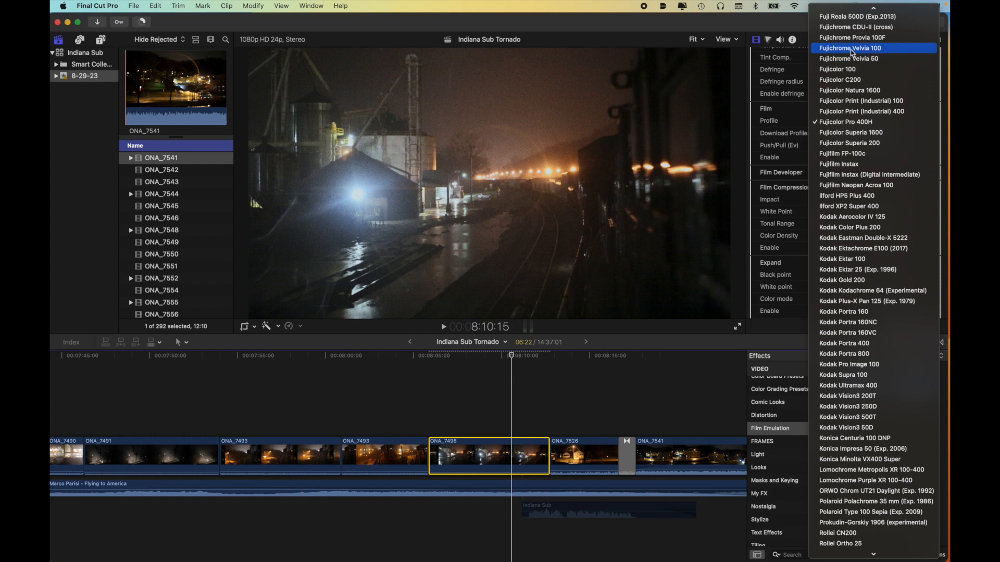
click(852, 48)
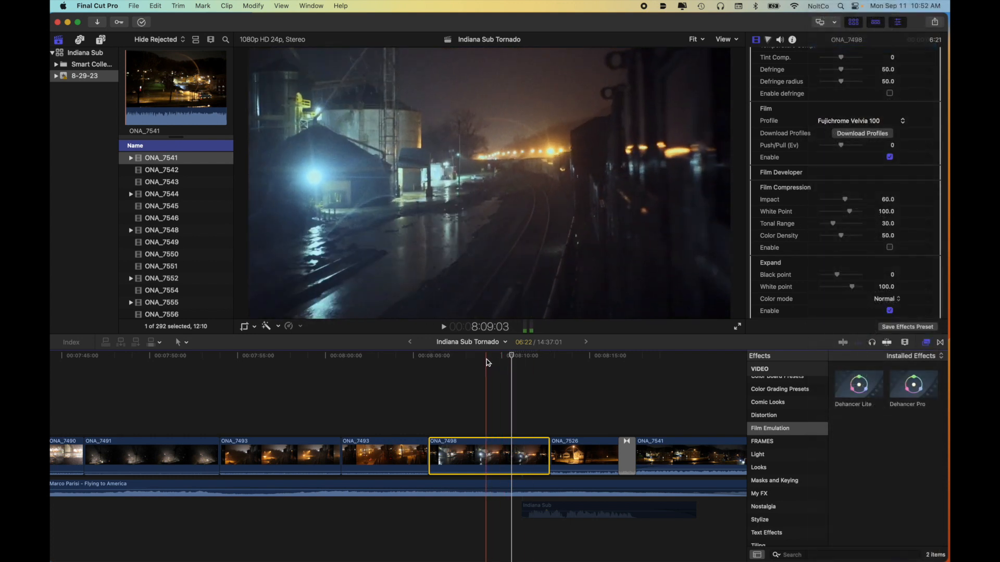
click(486, 360)
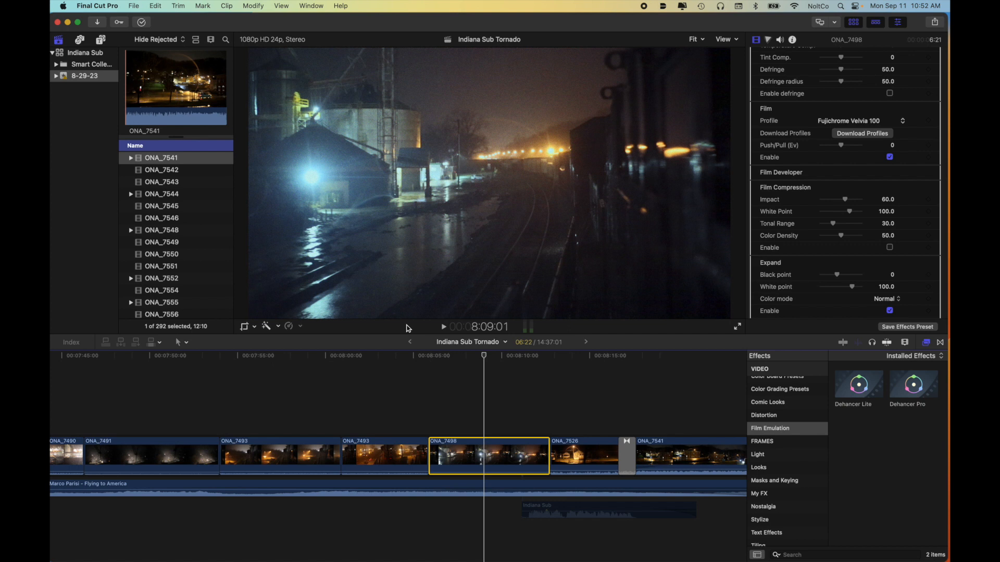
Step: Turn off the Dehancer Pro effect on the ONA_7498 clip
scroll(525, 397, right, 10)
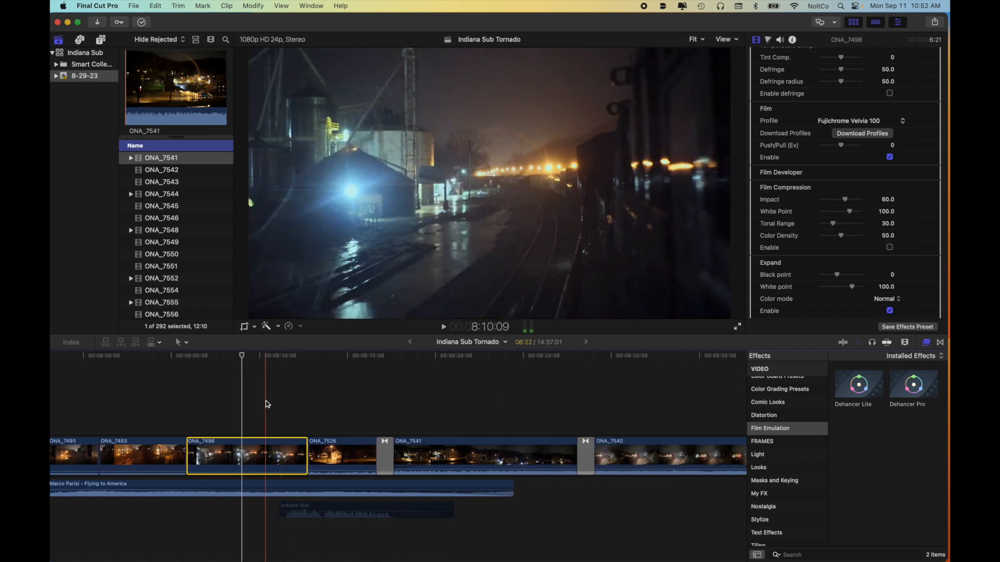
scroll(267, 402, left, 4)
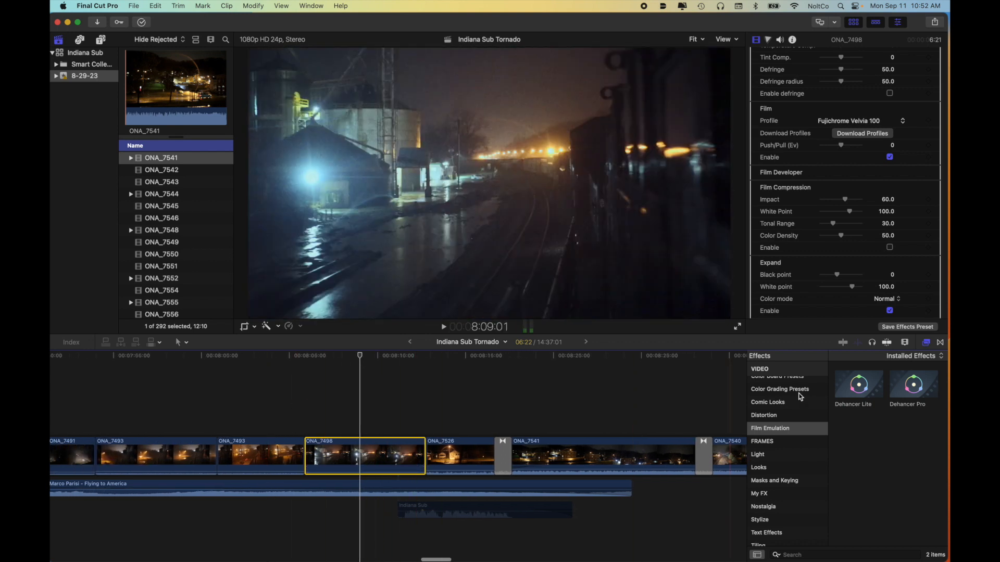
scroll(854, 146, up, 5)
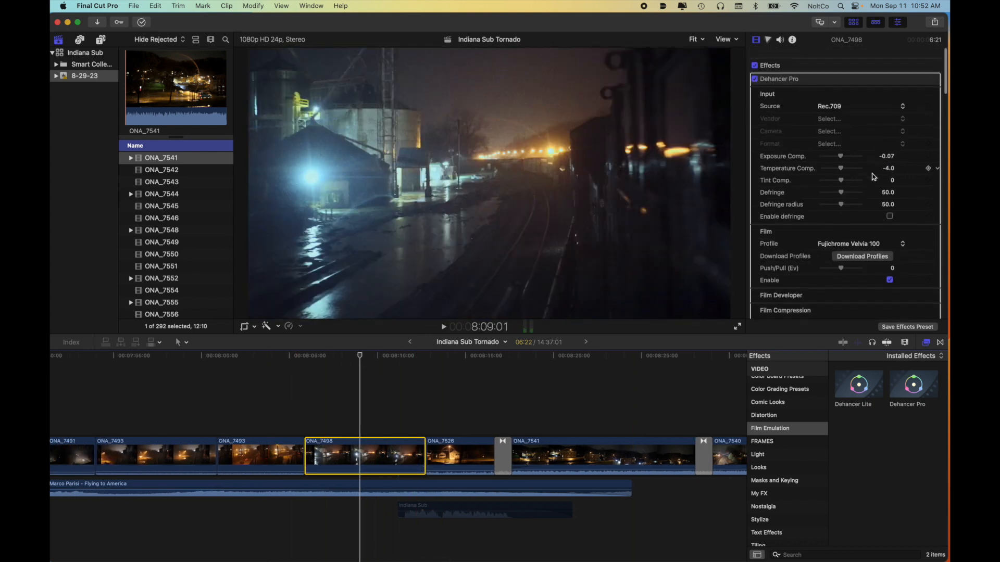
click(754, 70)
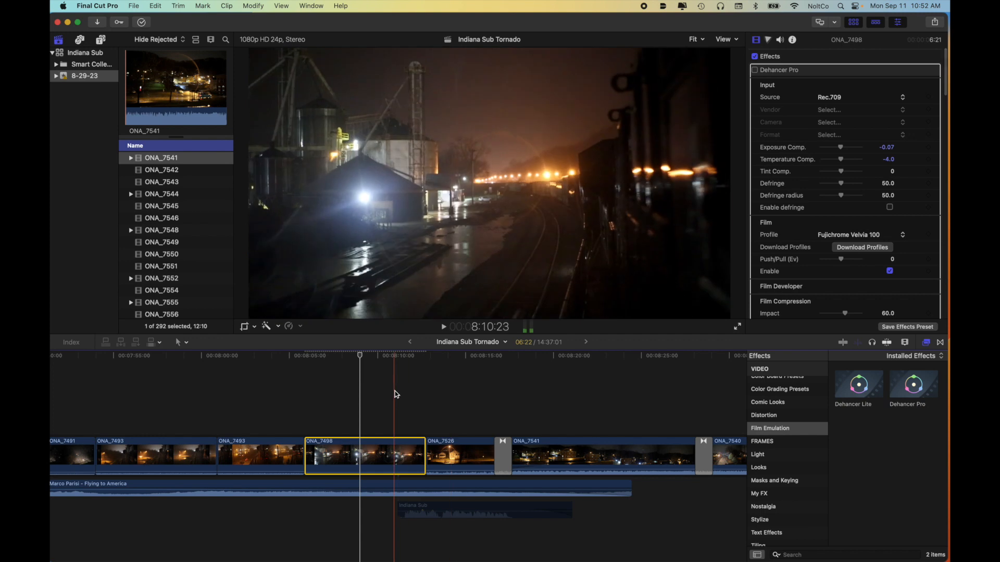
Step: Select the main storyline clips from the timeline's start to about the ten-minute mark and combine them into a compound clip in event 8-29-23
key(super+minus)
key(super+minus)
key(super+minus)
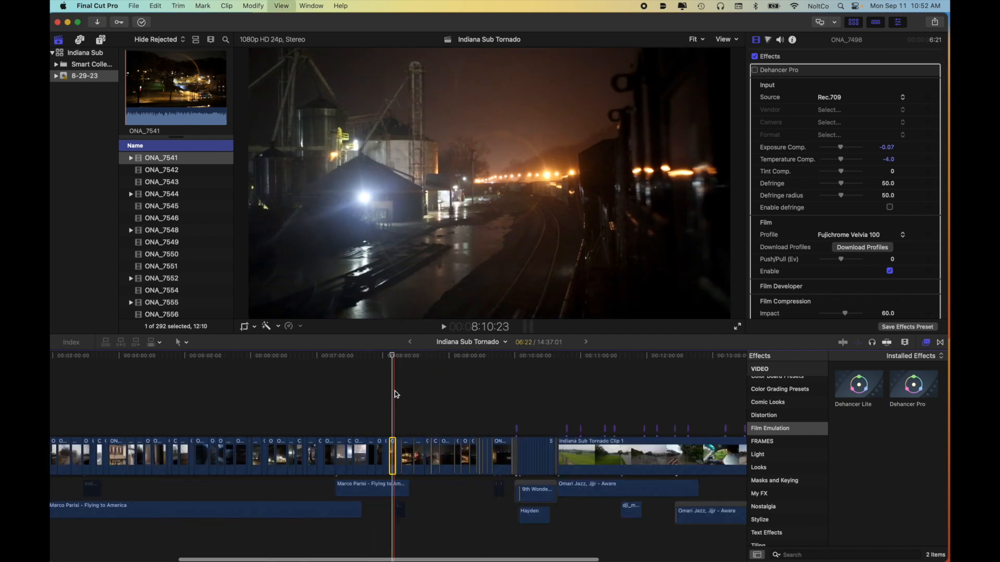
scroll(365, 396, left, 10)
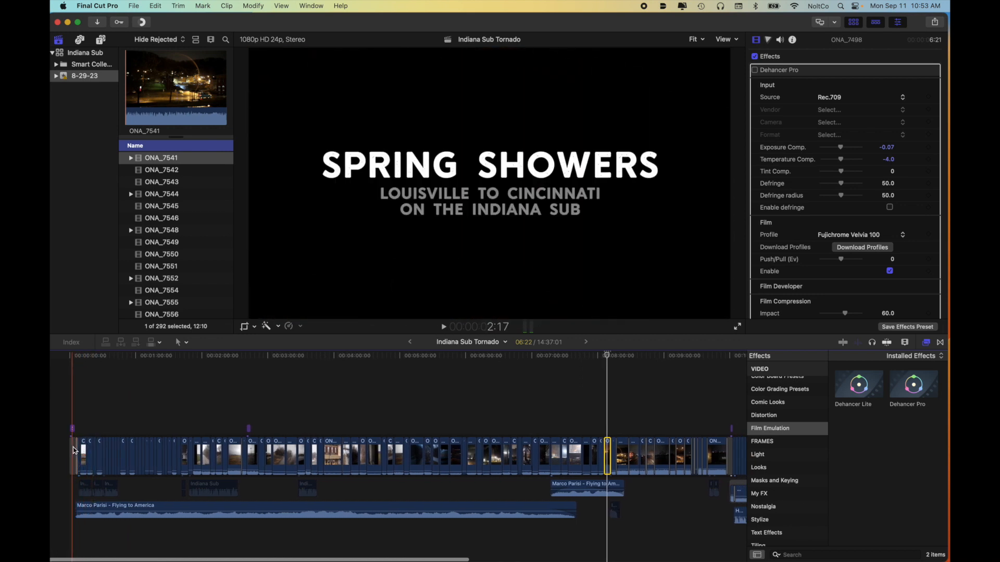
click(78, 456)
scroll(103, 450, right, 10)
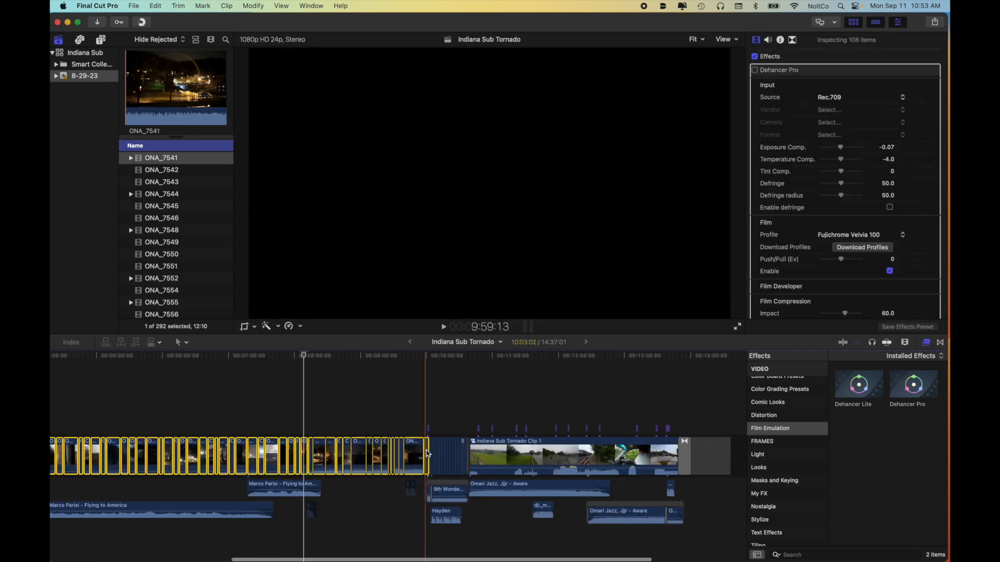
key(alt+g)
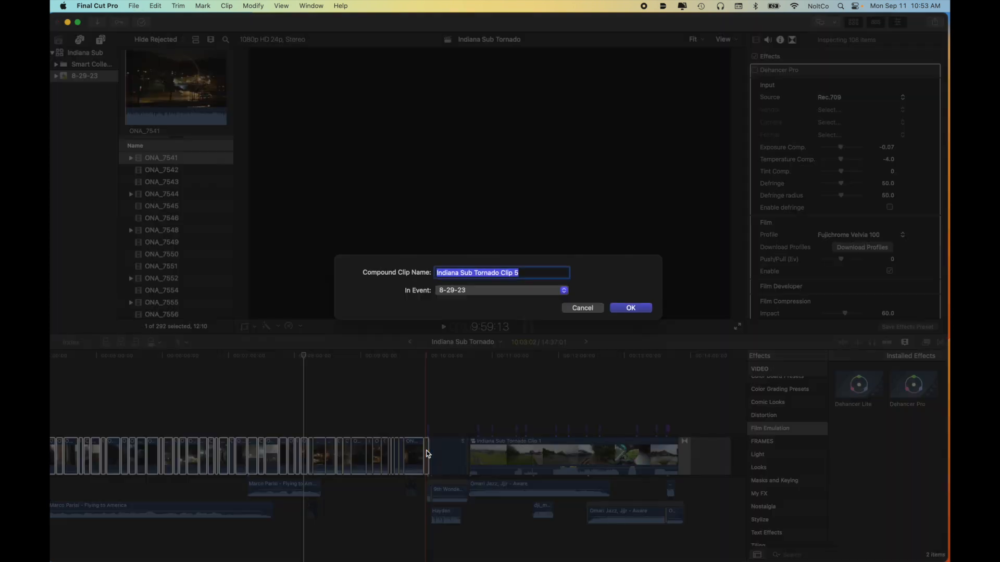
click(626, 307)
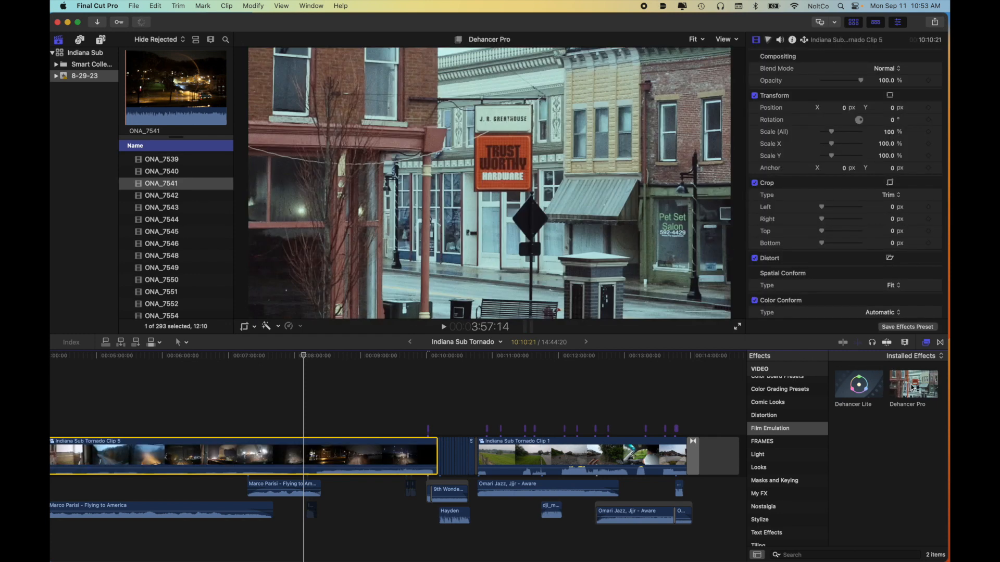
Step: Apply the Dehancer Pro effect to the new compound clip and set its film profile to Fujichrome Velvia 100
drag(910, 386, 248, 467)
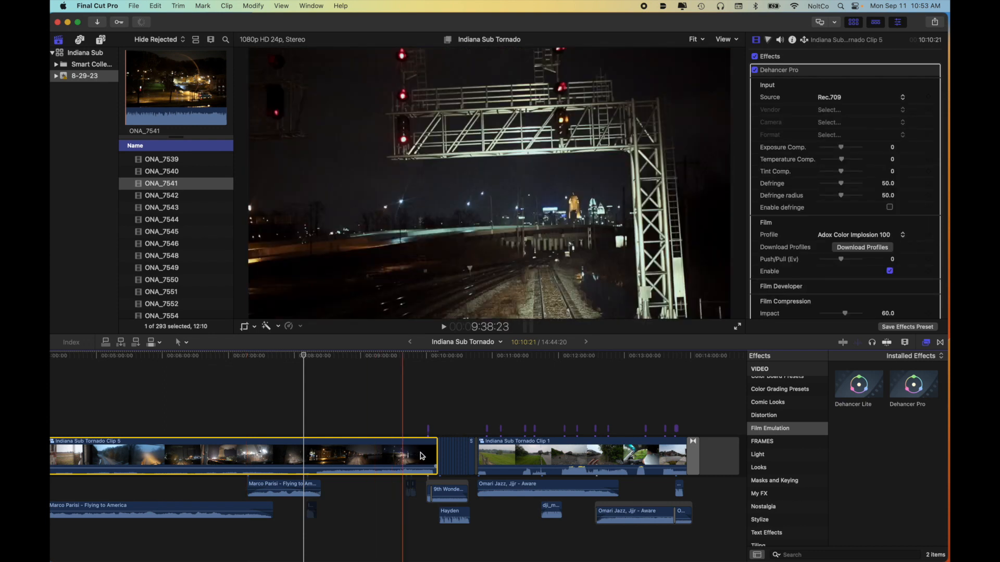
click(846, 236)
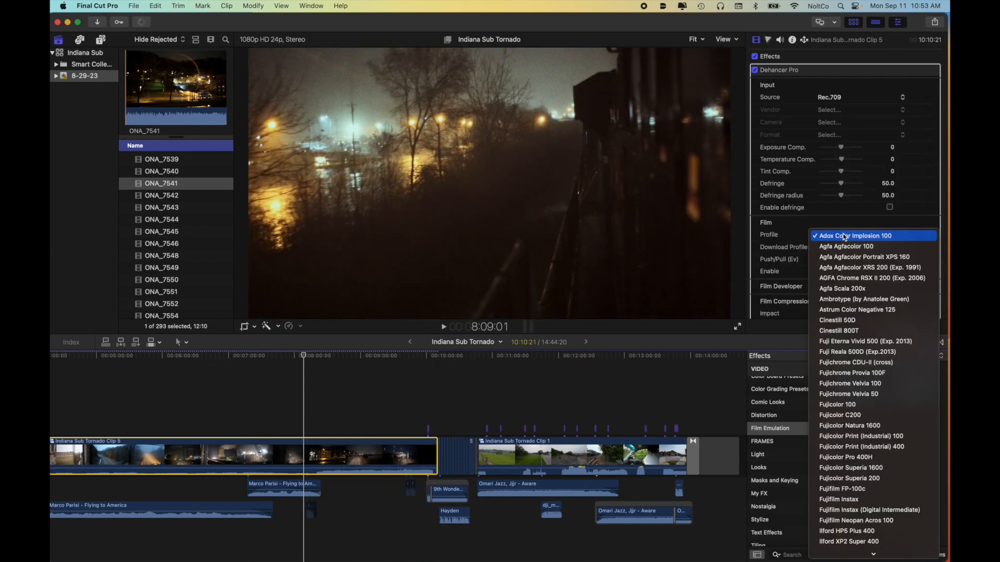
click(858, 385)
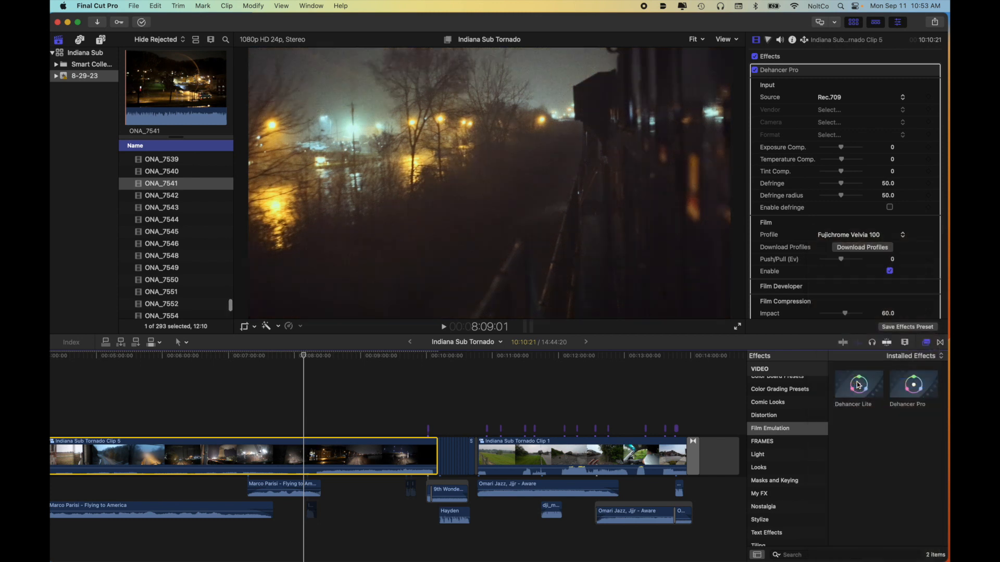